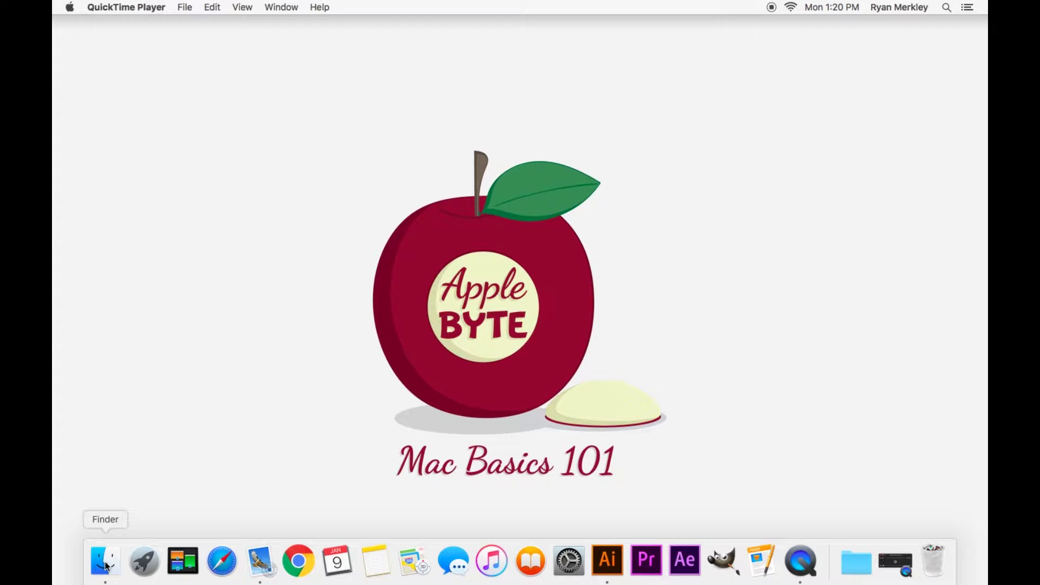
# - Open a home-folder Finder window, nudge it lower, then close it
pyautogui.click(105, 564)
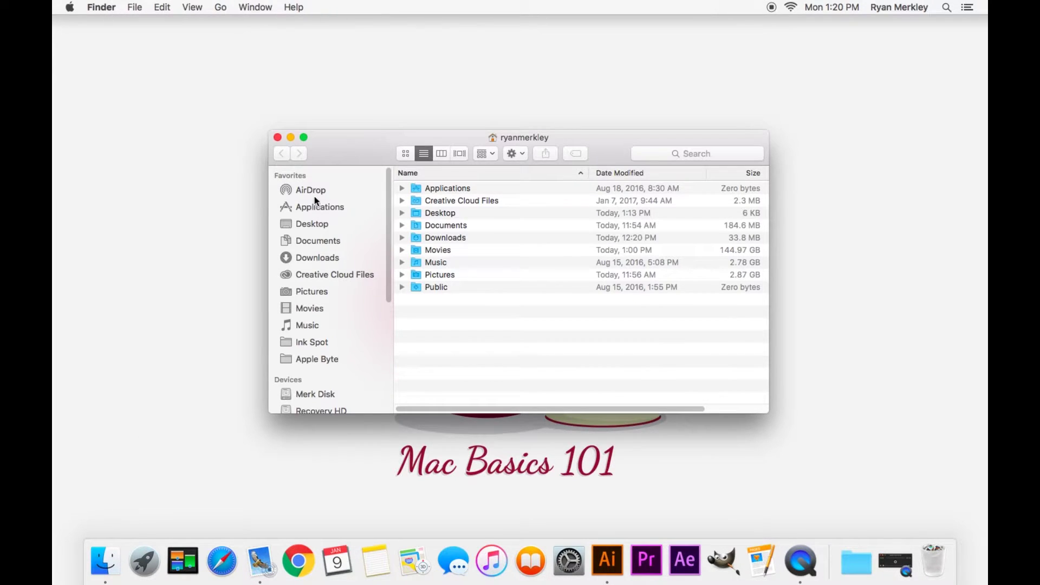
pyautogui.moveTo(348, 141); pyautogui.dragTo(348, 165)
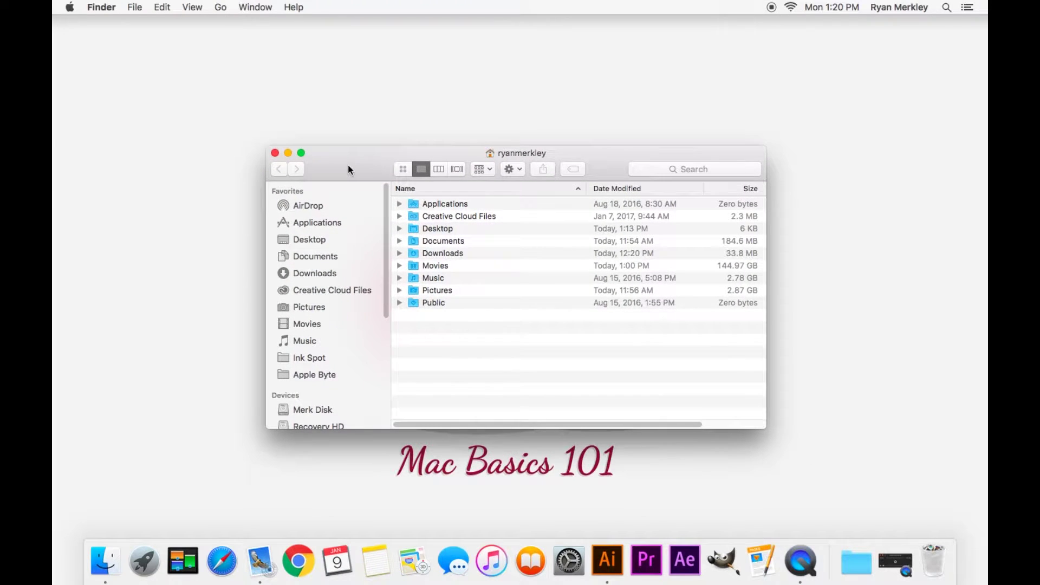
pyautogui.click(275, 154)
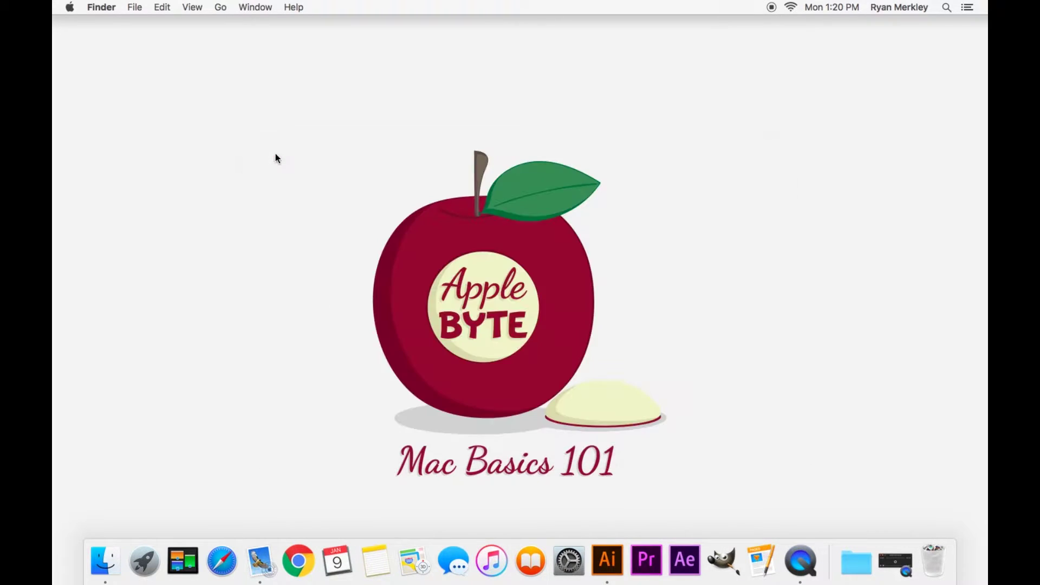
# - Browse the Launchpad app grid to its second page, then return to the desktop
pyautogui.click(145, 563)
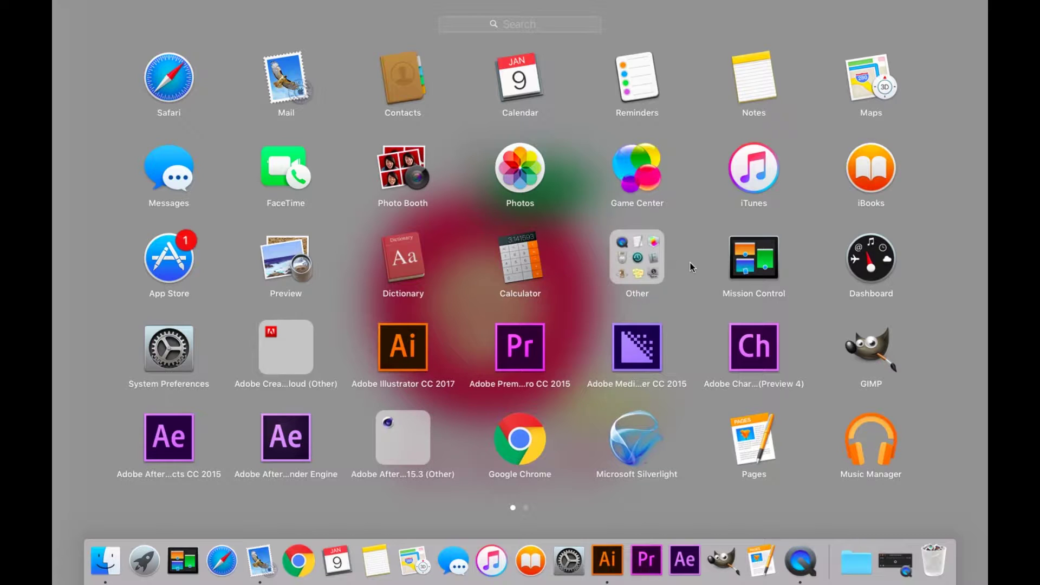
pyautogui.moveTo(688, 263); pyautogui.dragTo(196, 242)
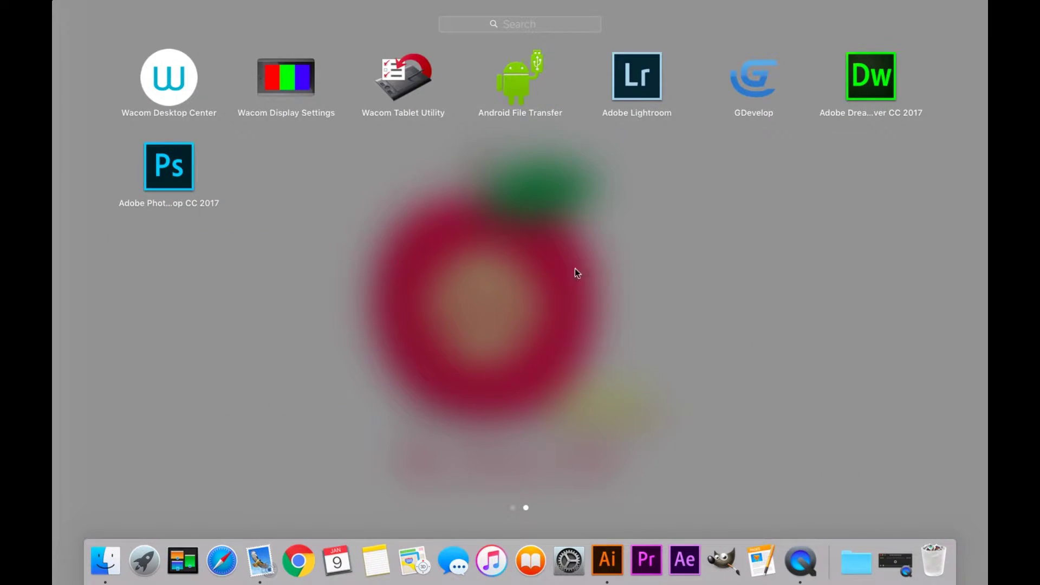
pyautogui.moveTo(574, 268); pyautogui.dragTo(497, 335)
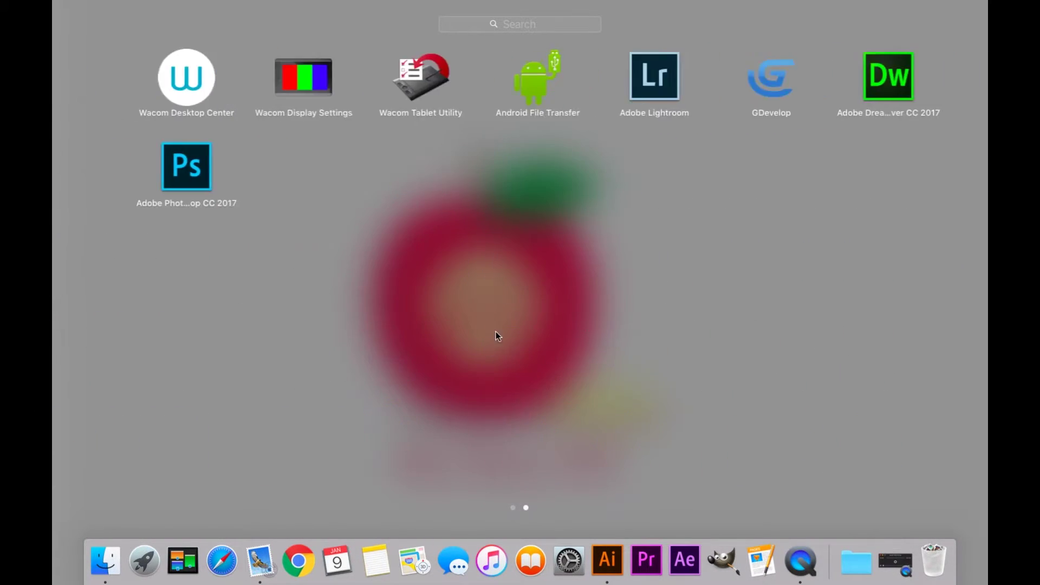
pyautogui.scroll(2, 267, 295)
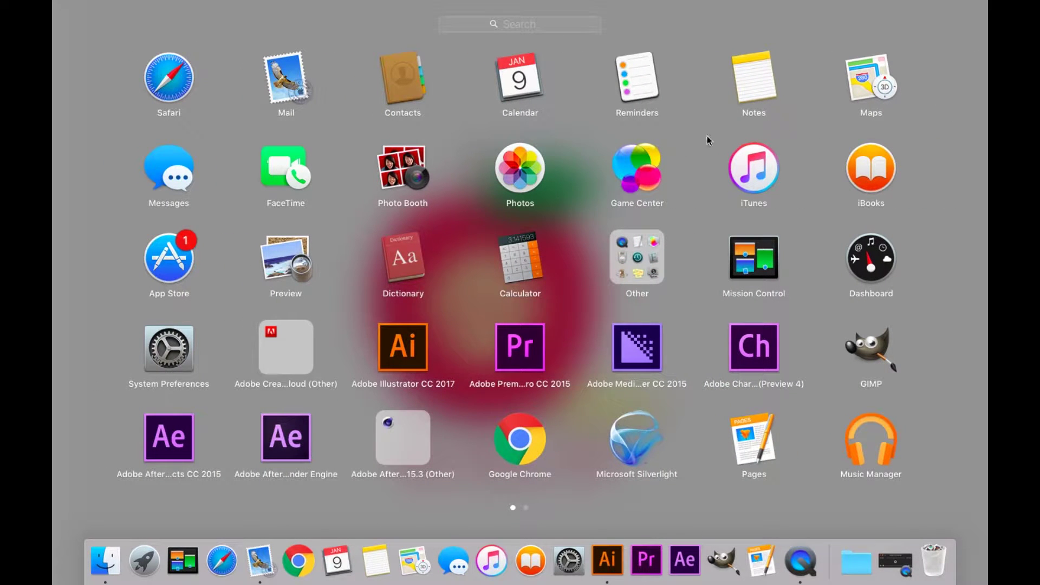
pyautogui.click(341, 316)
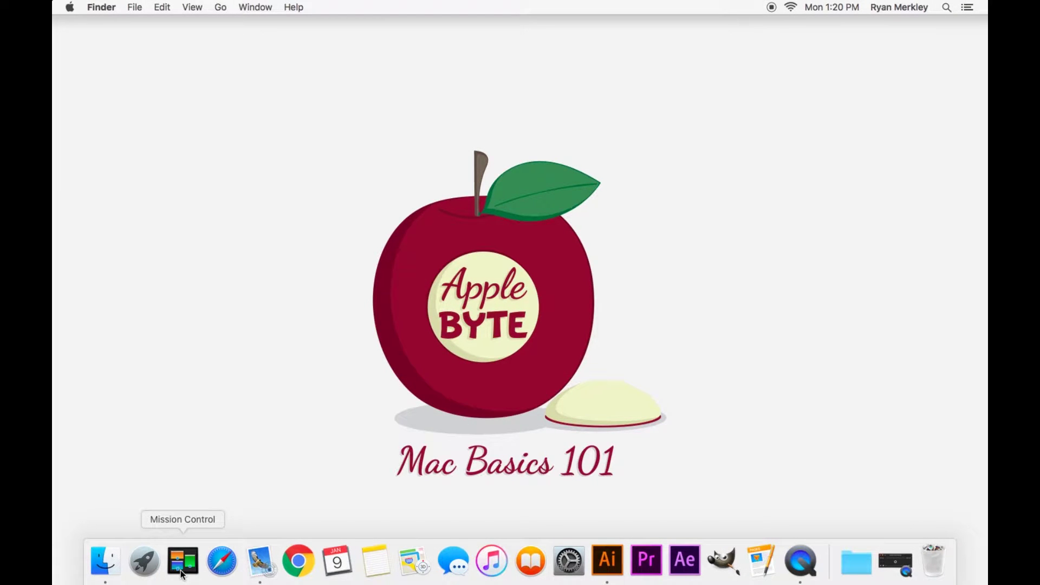
# - Open Mail and Notes from the Dock and bring Notes forward from the window overview
pyautogui.click(260, 561)
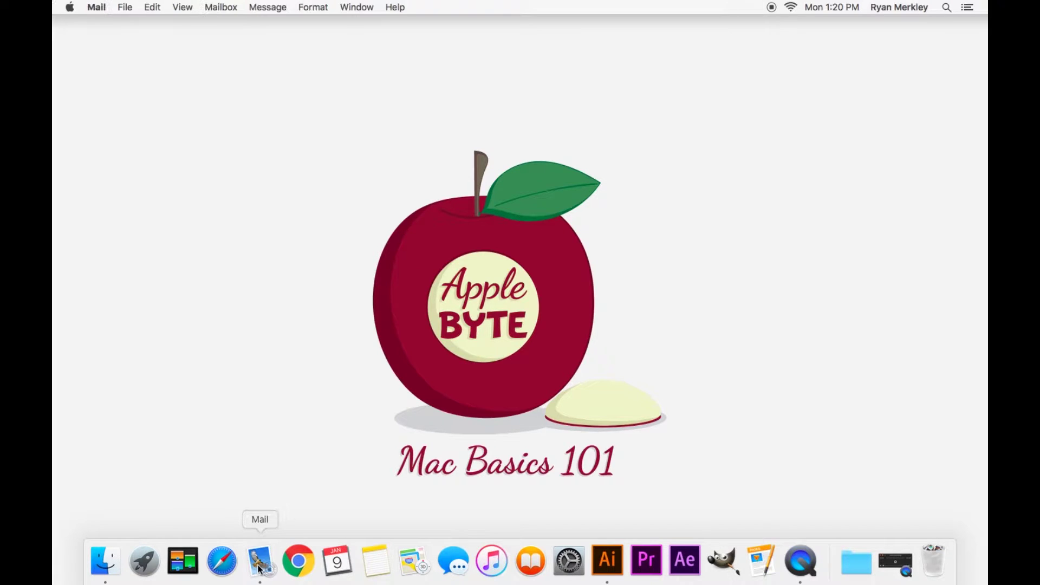
pyautogui.click(376, 560)
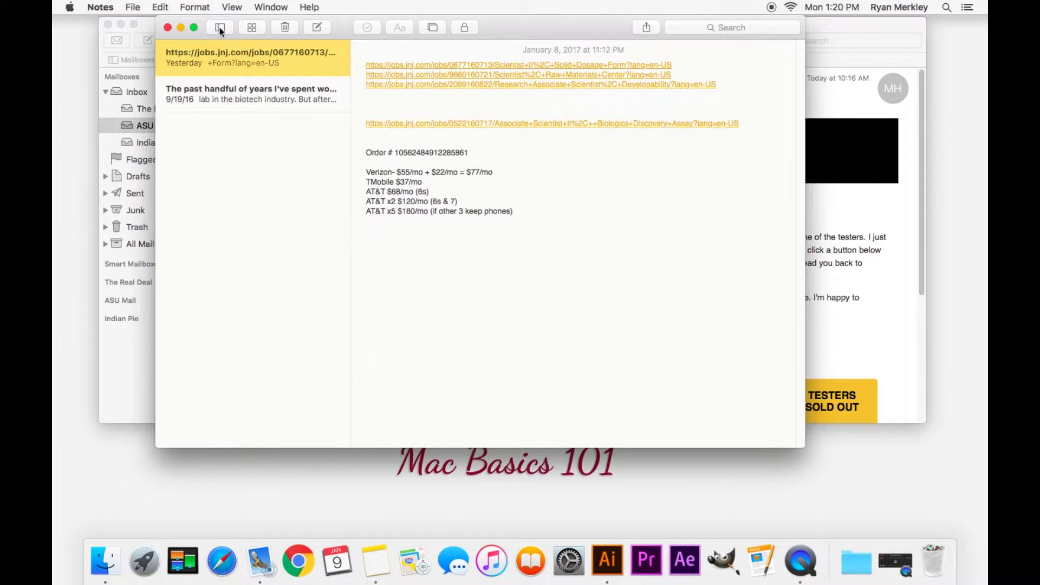
pyautogui.click(142, 31)
pyautogui.click(184, 561)
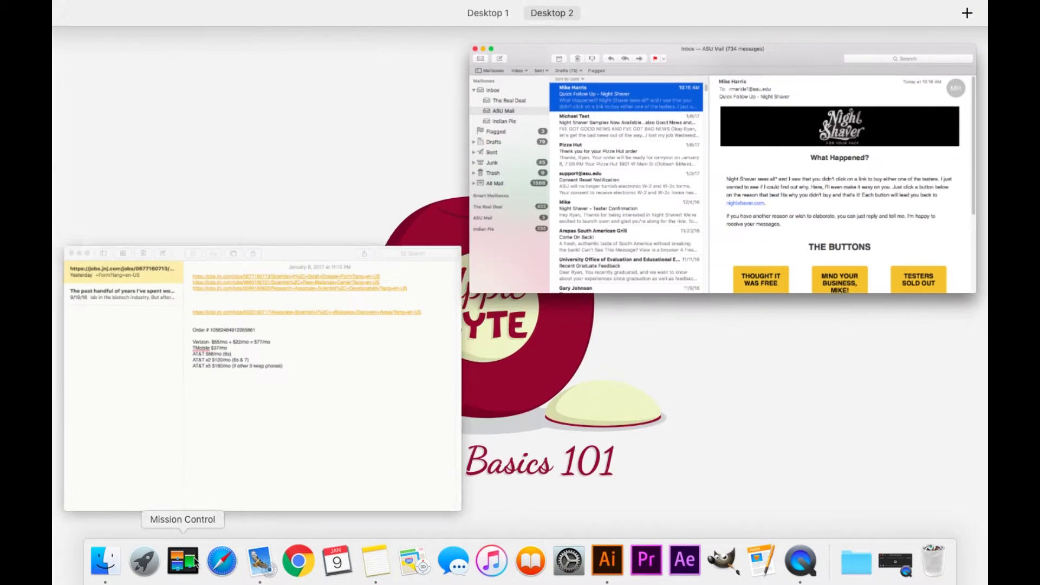
pyautogui.click(376, 323)
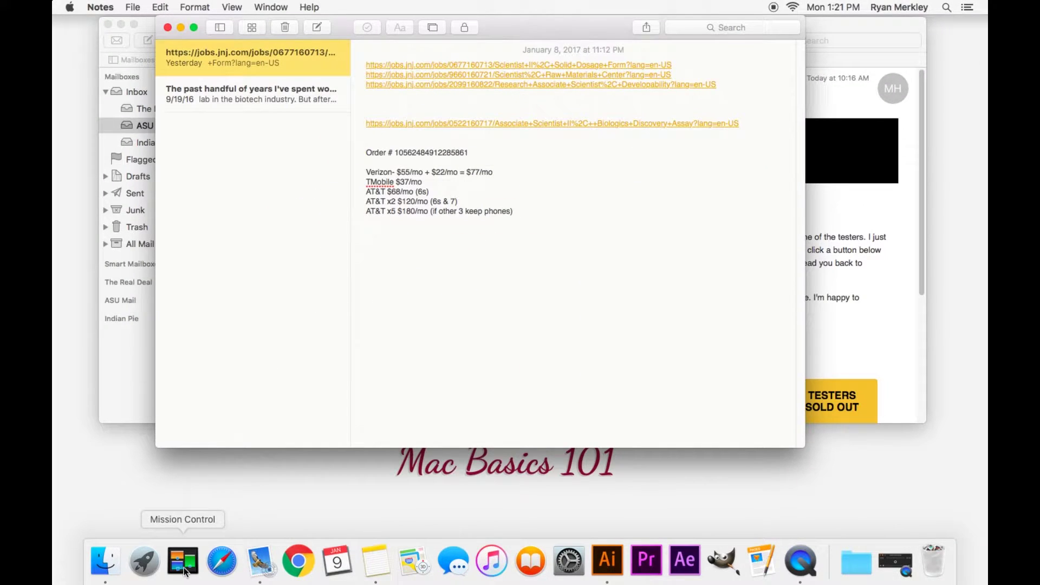
# - Bring Mail forward, close the Mail and Notes windows, and drag Notes out of the Dock
pyautogui.click(183, 563)
pyautogui.click(609, 154)
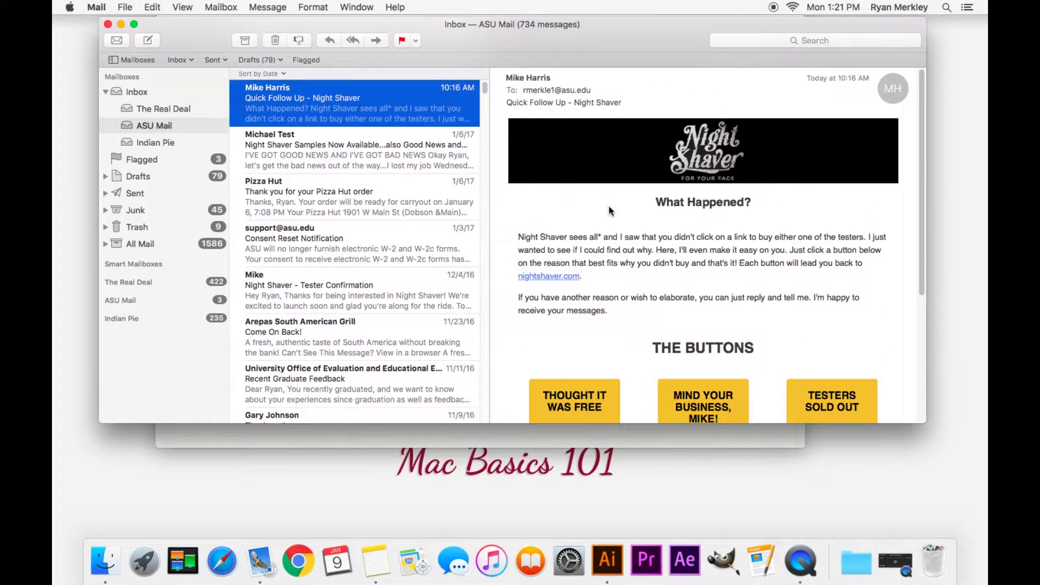
pyautogui.click(108, 24)
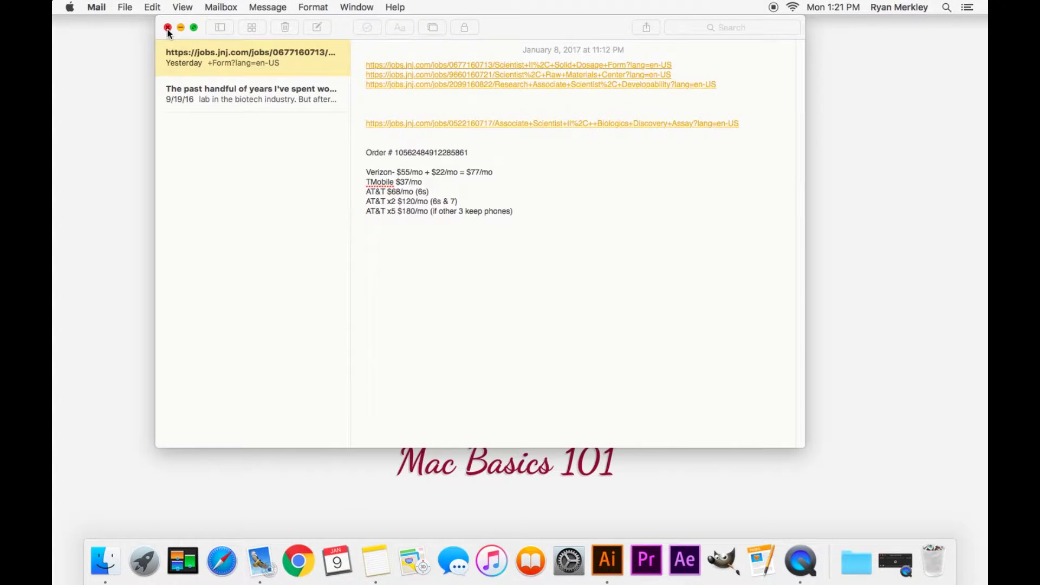
pyautogui.click(168, 27)
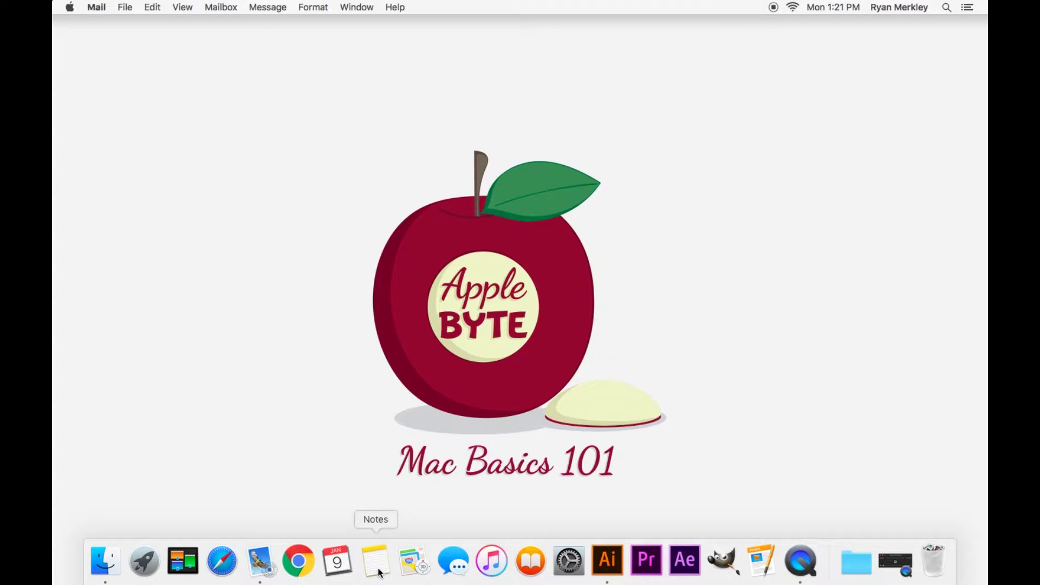
pyautogui.moveTo(378, 571); pyautogui.dragTo(386, 431)
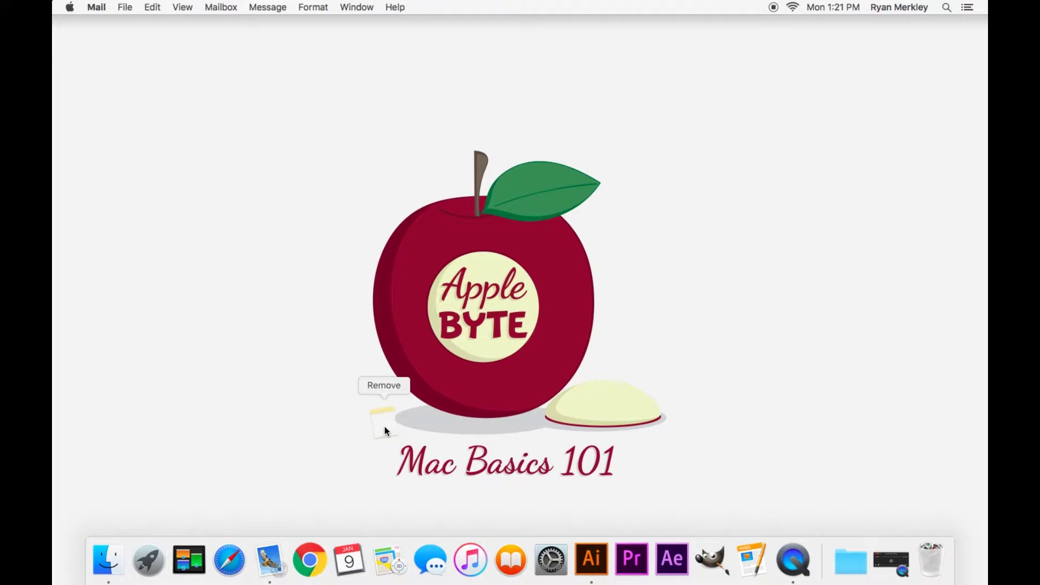
pyautogui.moveTo(386, 431); pyautogui.dragTo(386, 430)
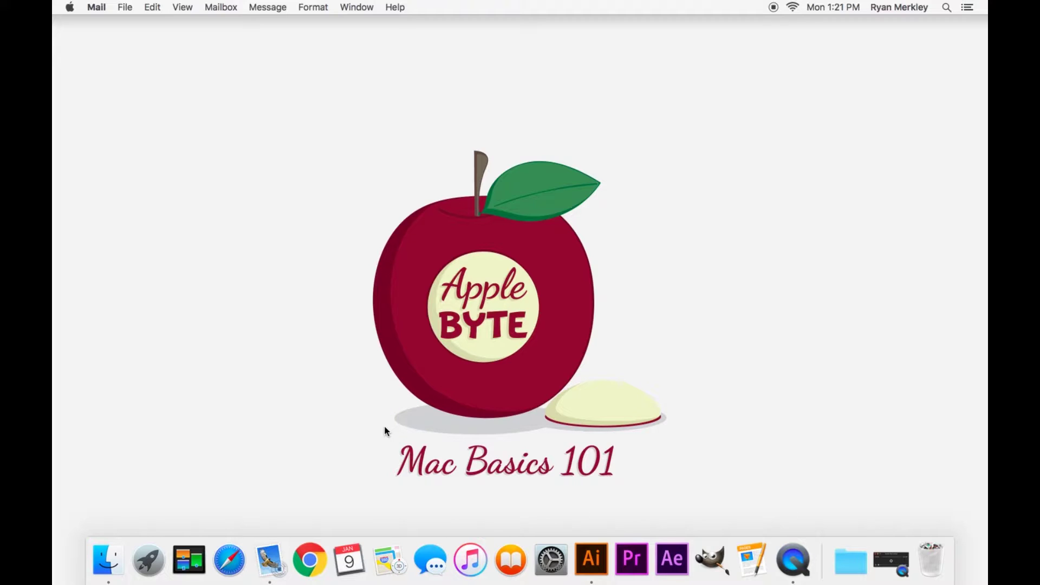
# - Drag Chess from Applications into the Dock, launch it, and cancel the speech download
pyautogui.click(109, 567)
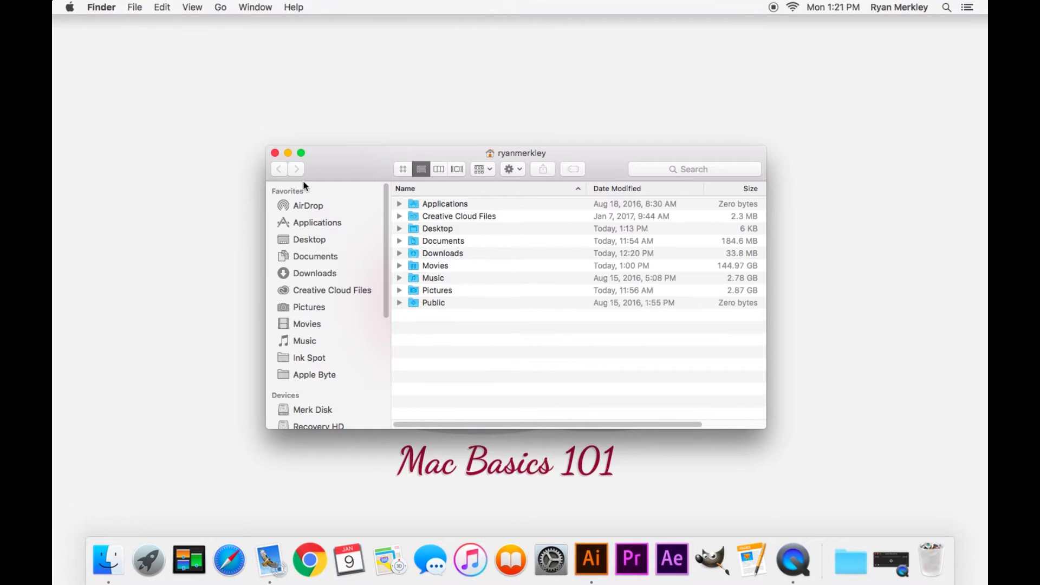
pyautogui.click(330, 222)
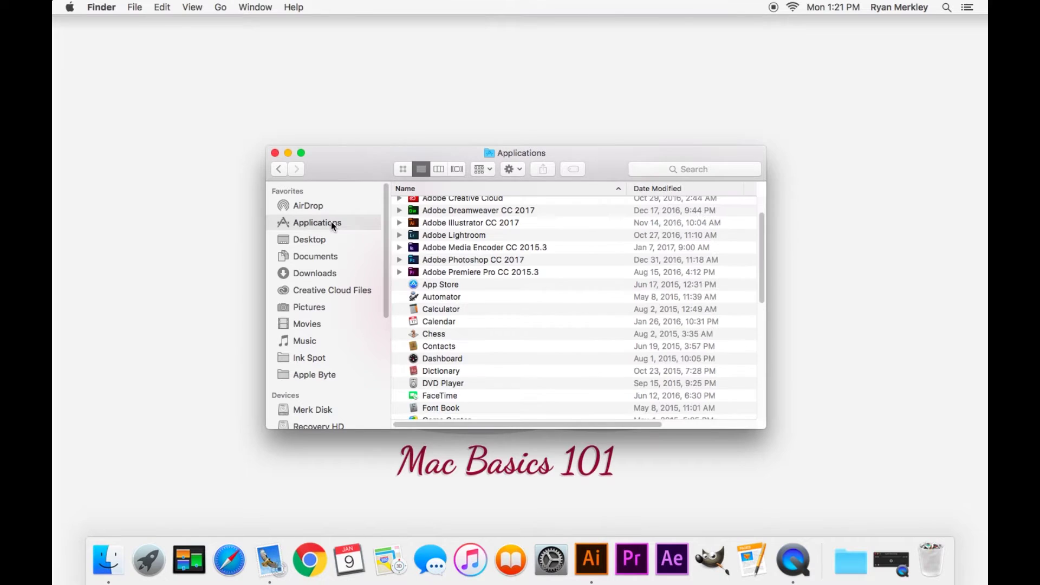
pyautogui.click(437, 336)
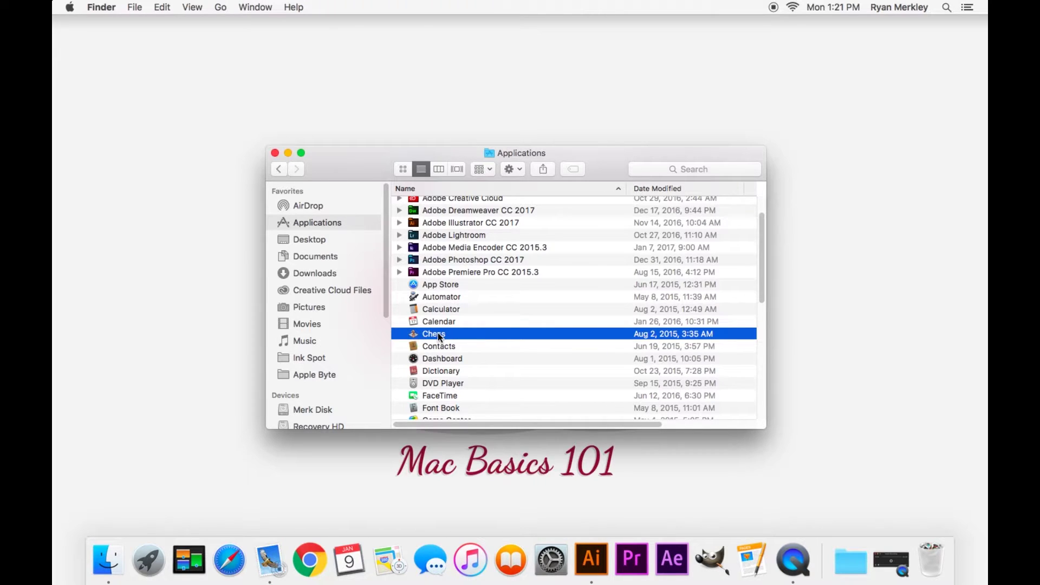
pyautogui.moveTo(438, 332); pyautogui.dragTo(423, 581)
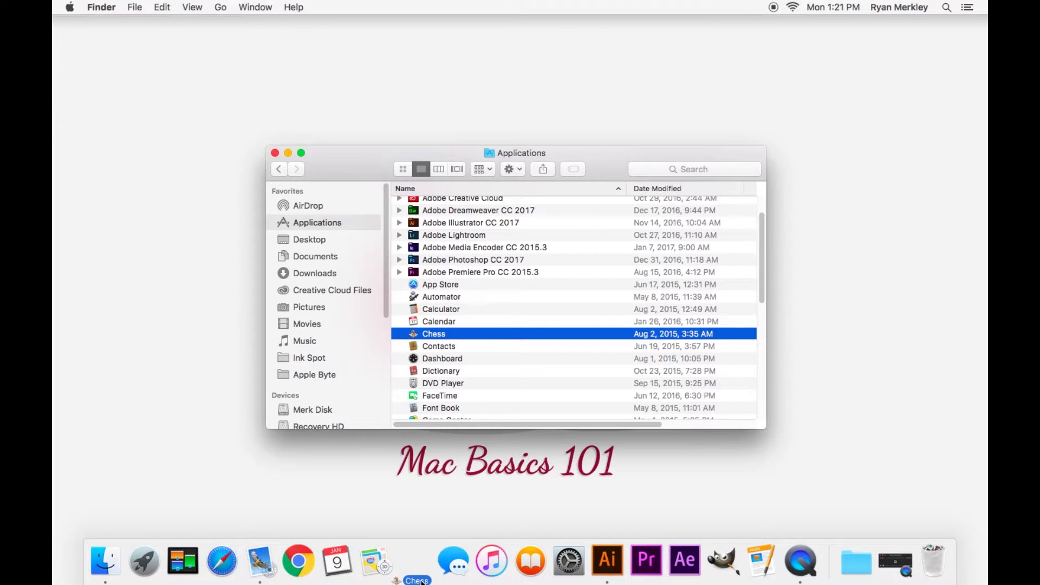
pyautogui.moveTo(423, 582); pyautogui.dragTo(421, 581)
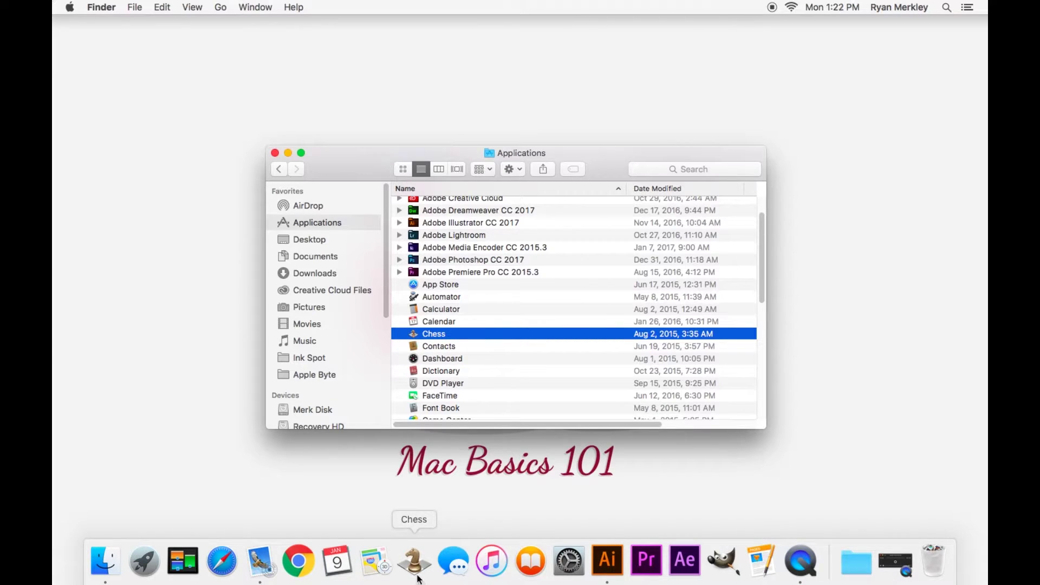
pyautogui.click(415, 566)
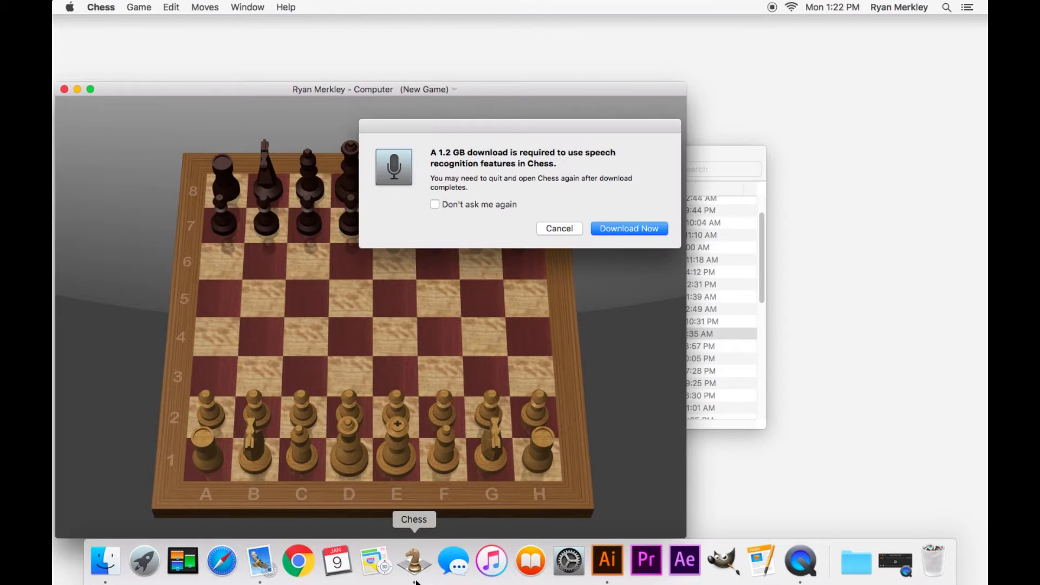
pyautogui.click(570, 227)
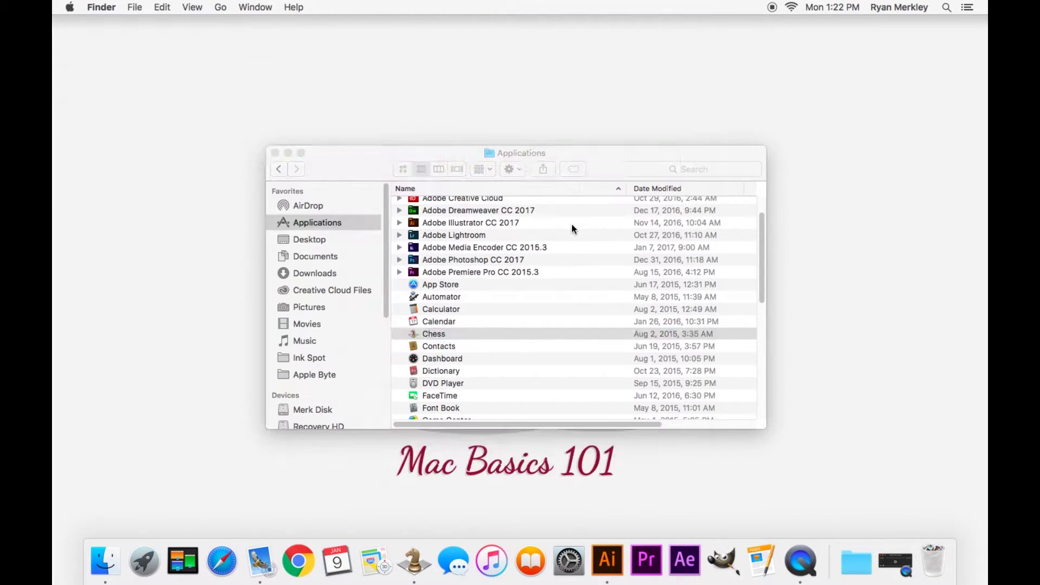
pyautogui.moveTo(415, 563); pyautogui.dragTo(453, 128)
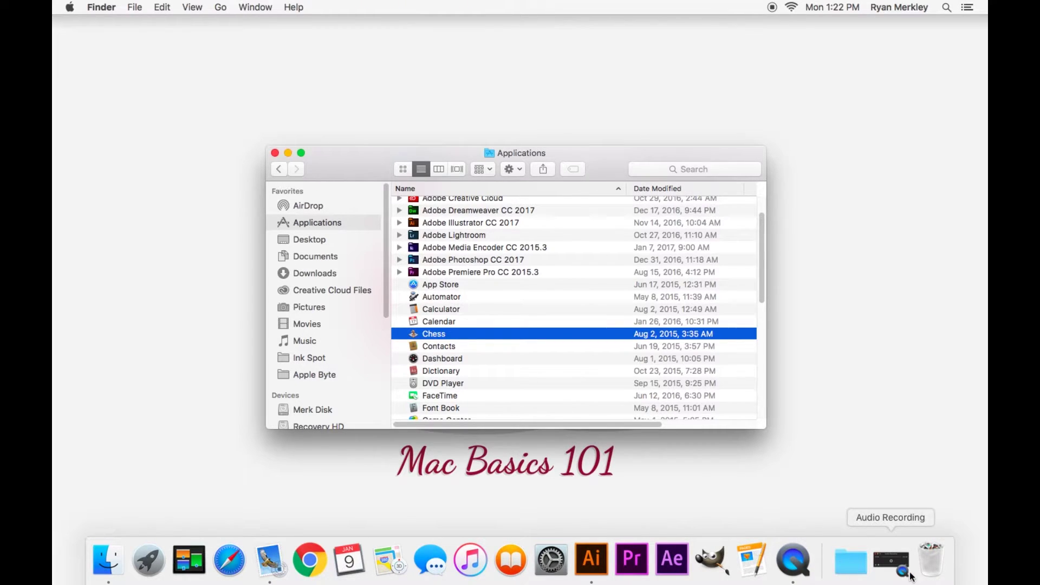
pyautogui.click(850, 569)
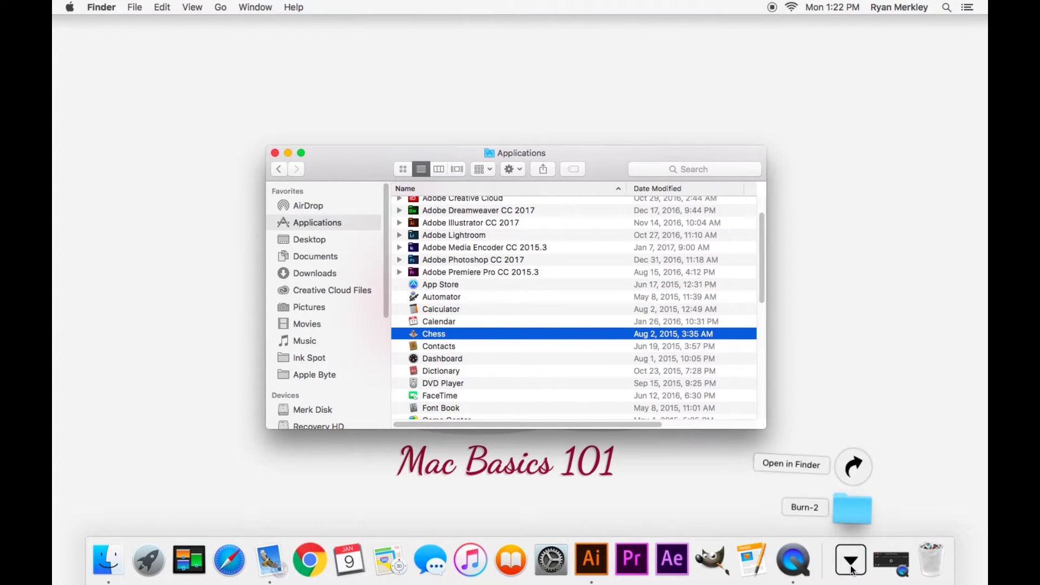
pyautogui.click(852, 569)
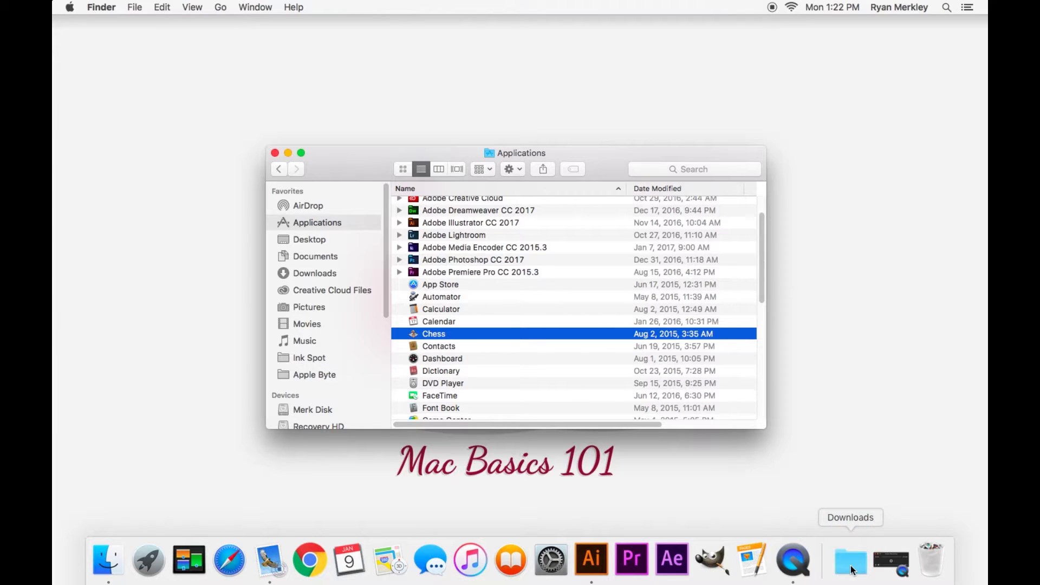
pyautogui.click(852, 569)
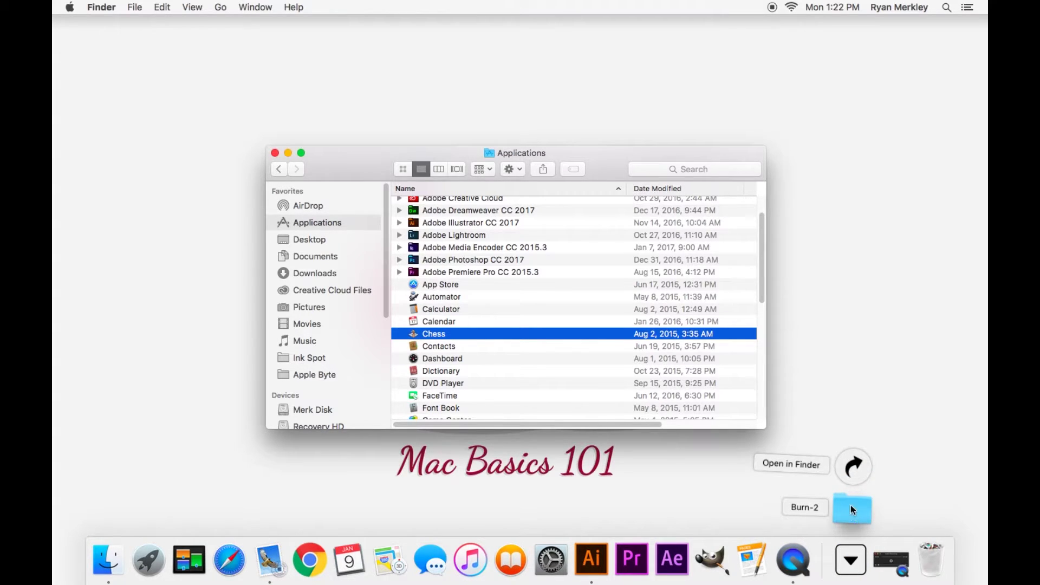
pyautogui.click(854, 466)
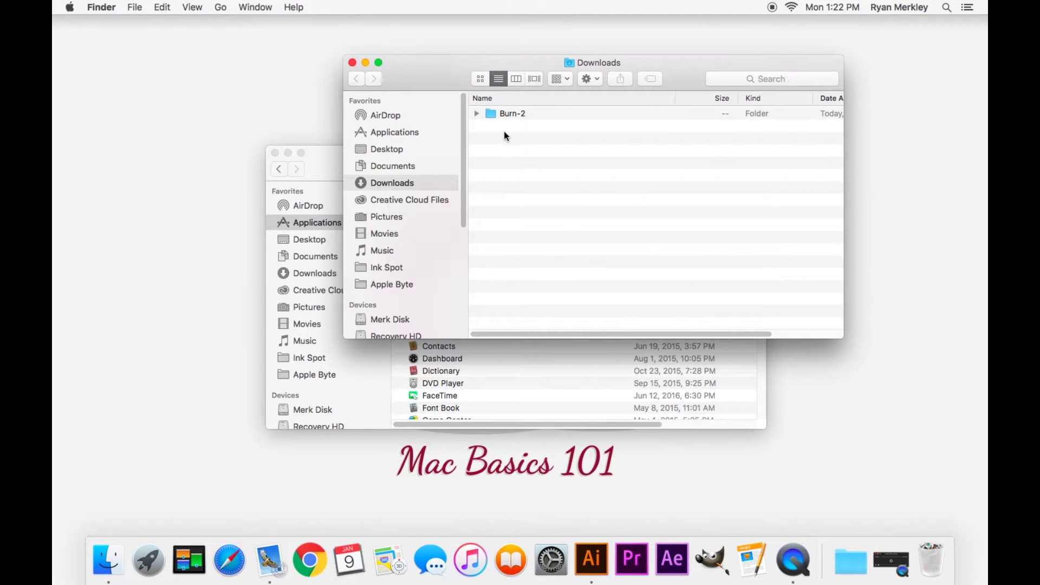
pyautogui.click(350, 63)
pyautogui.moveTo(493, 143); pyautogui.dragTo(493, 111)
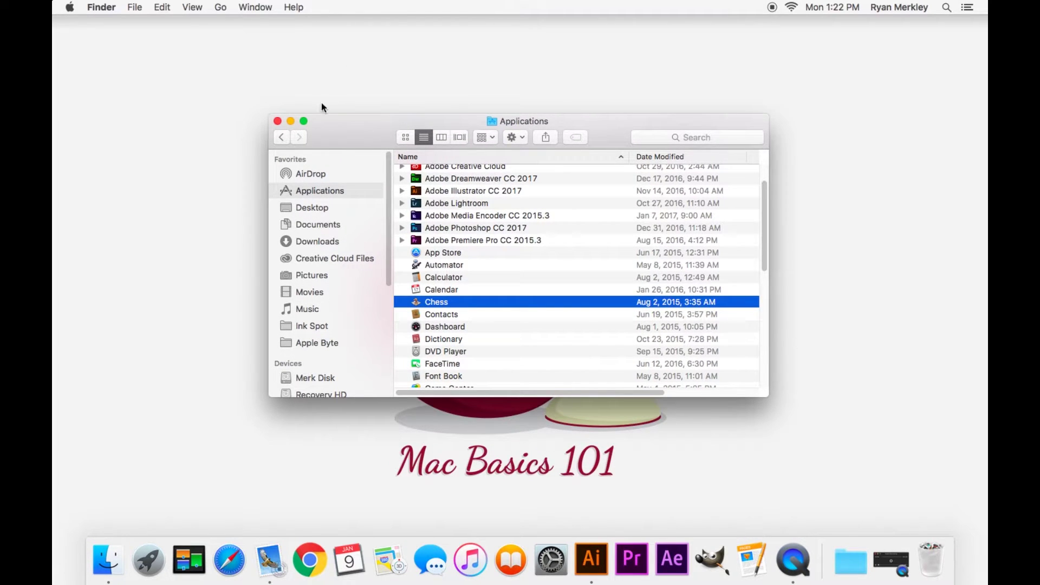
# - Close the Applications window, create an untitled desktop folder, and add it to the Dock
pyautogui.click(278, 121)
pyautogui.rightClick(382, 125)
pyautogui.click(416, 124)
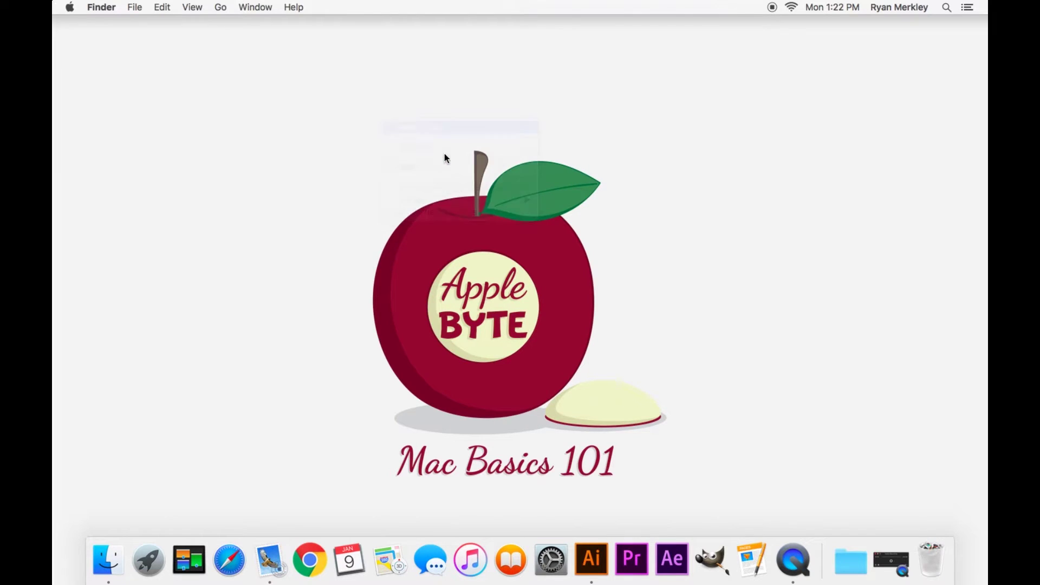
pyautogui.moveTo(381, 121); pyautogui.dragTo(855, 577)
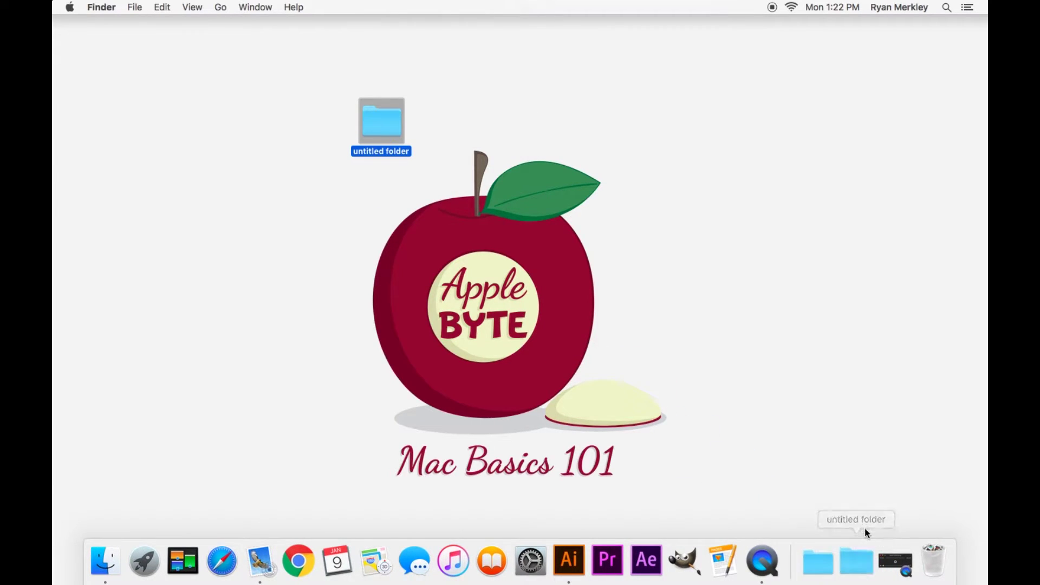
# - Open the folder's empty stack, drag it out of the Dock, trash it, and launch Mail
pyautogui.click(855, 564)
pyautogui.click(864, 571)
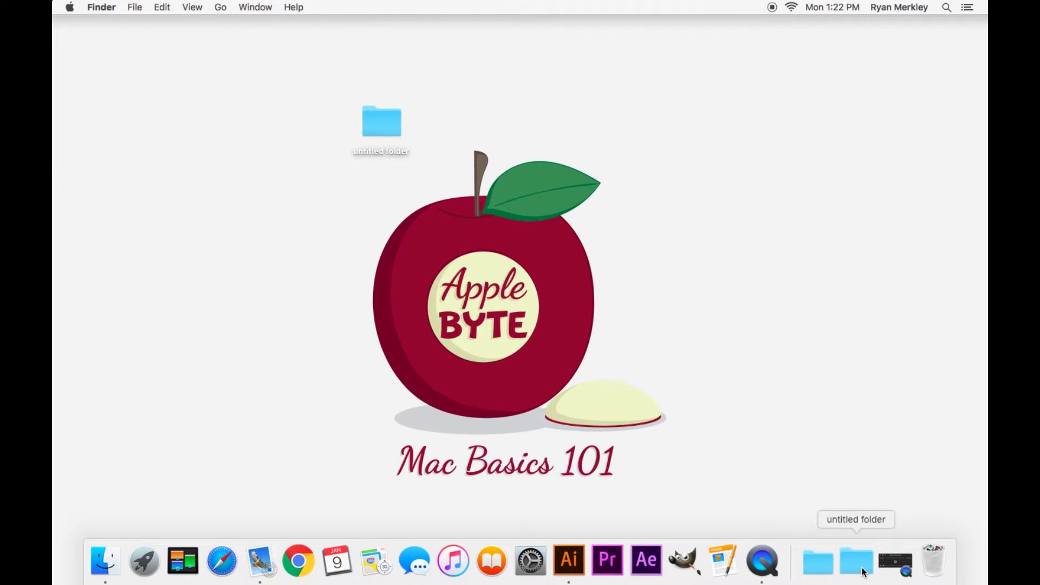
pyautogui.moveTo(863, 564); pyautogui.dragTo(604, 112)
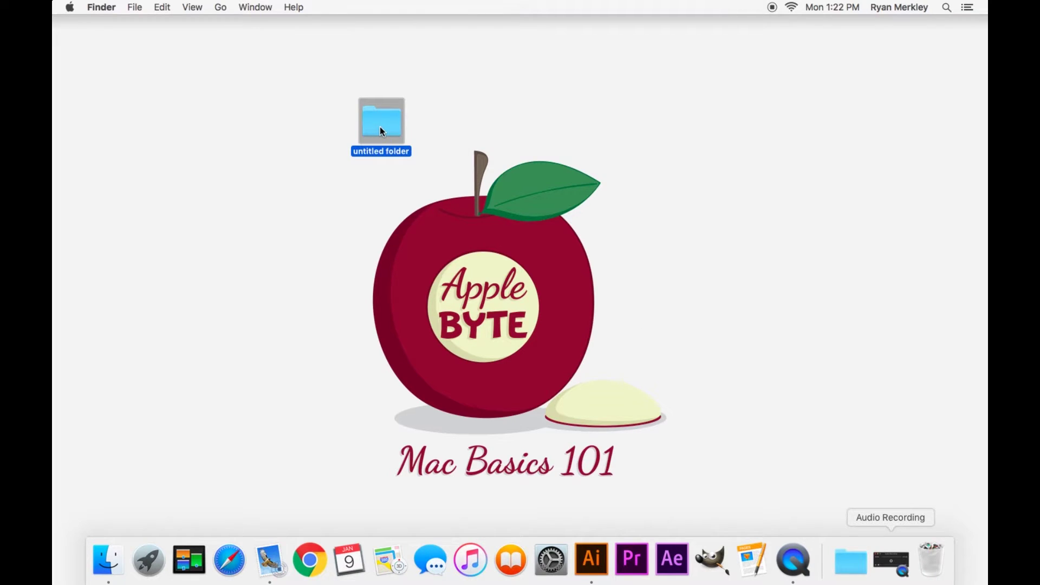
pyautogui.press('super+BackSpace')
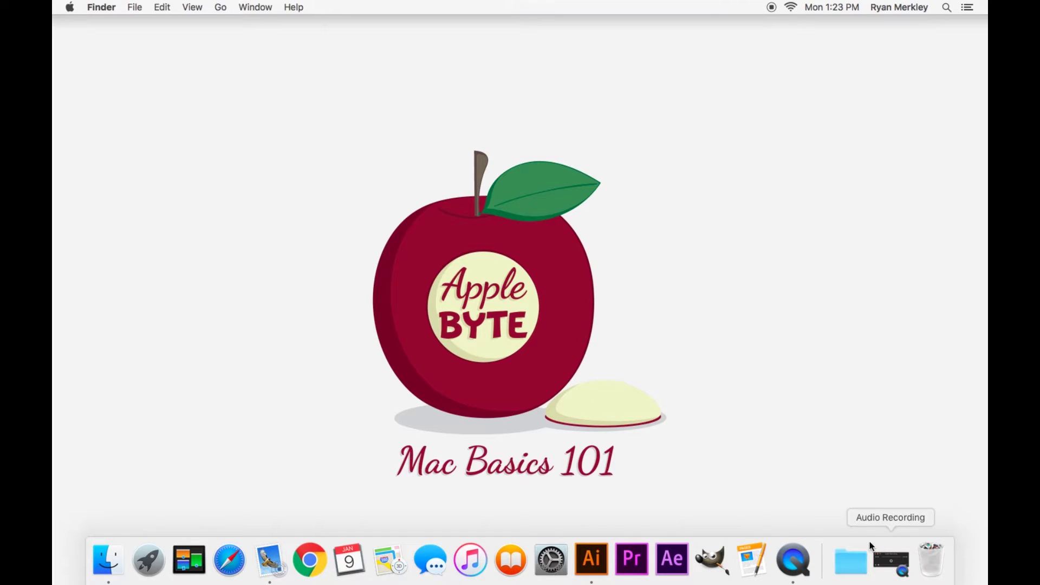
pyautogui.click(261, 571)
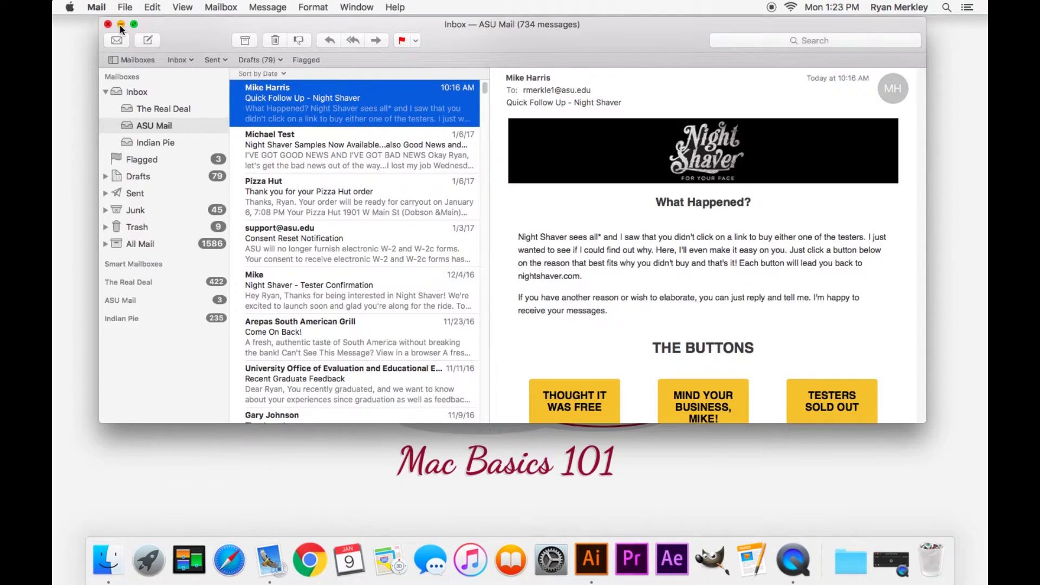
# - Minimize Mail to the Dock, restore it, close its window, and return to Finder
pyautogui.click(121, 24)
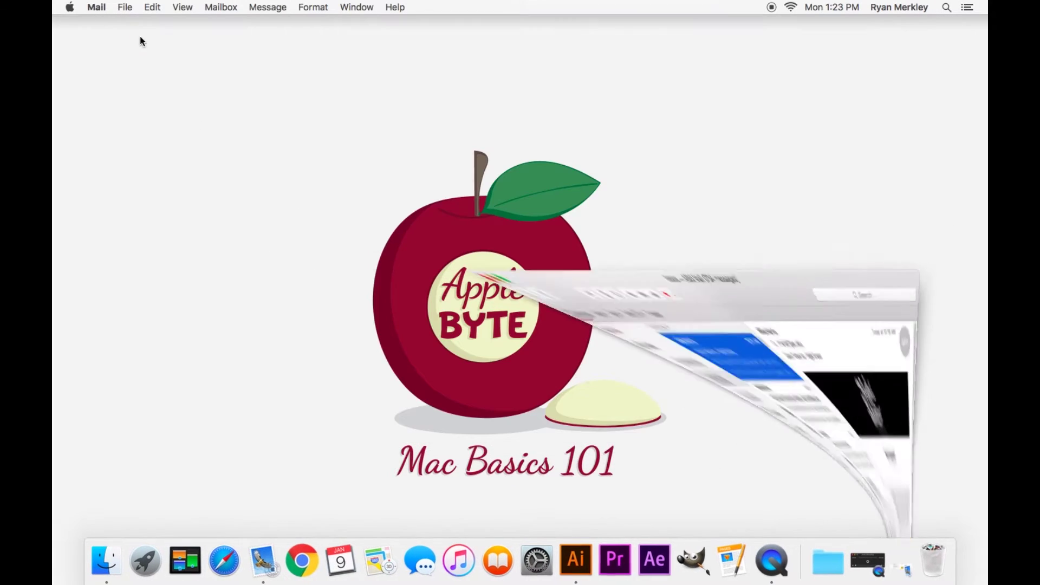
pyautogui.click(899, 567)
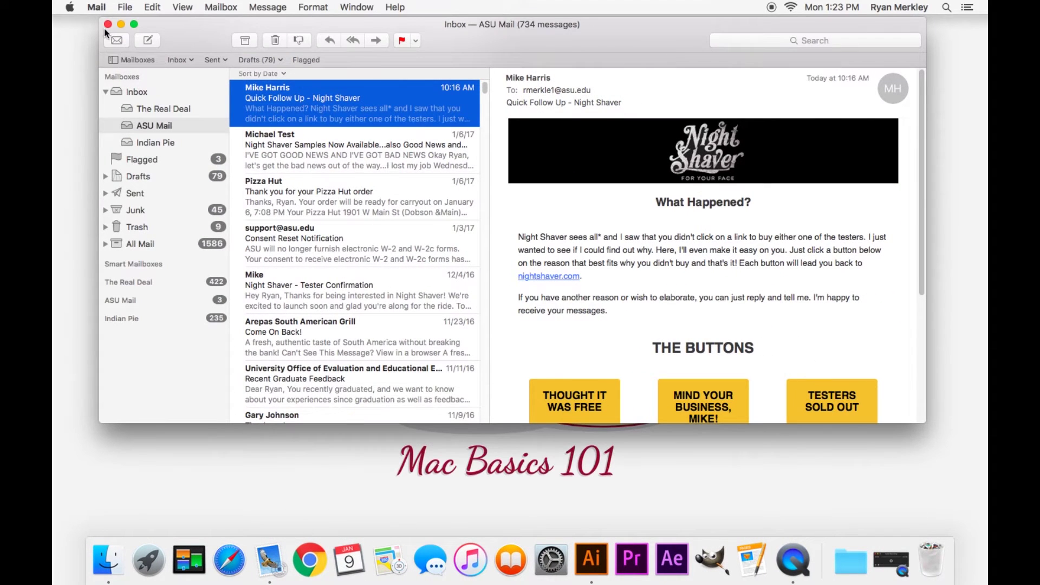
pyautogui.click(109, 25)
pyautogui.click(381, 298)
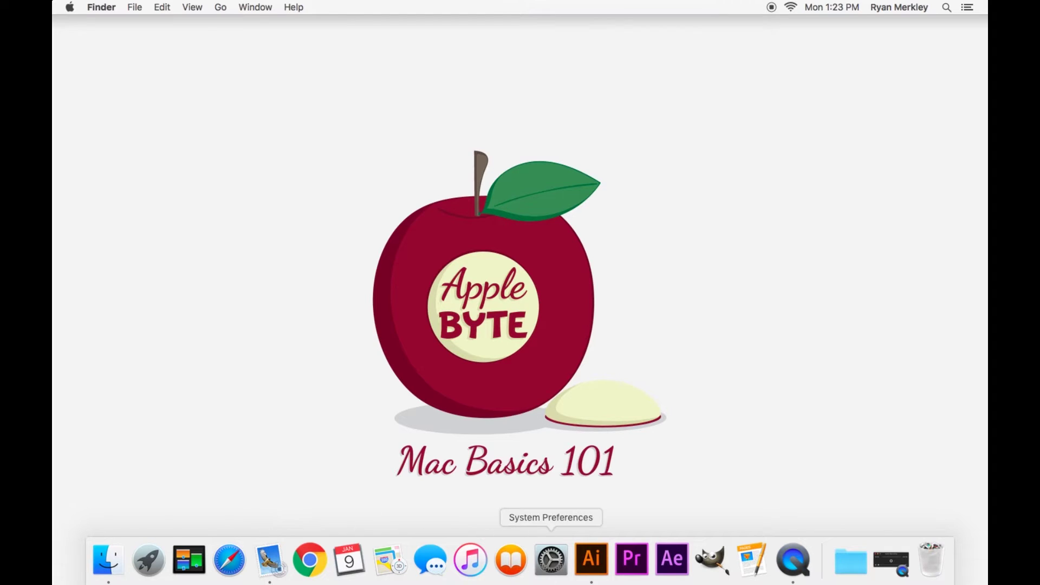
# - Bring Illustrator forward, choose Quit Illustrator from its menu, and pick Clear Clipboard
pyautogui.click(593, 570)
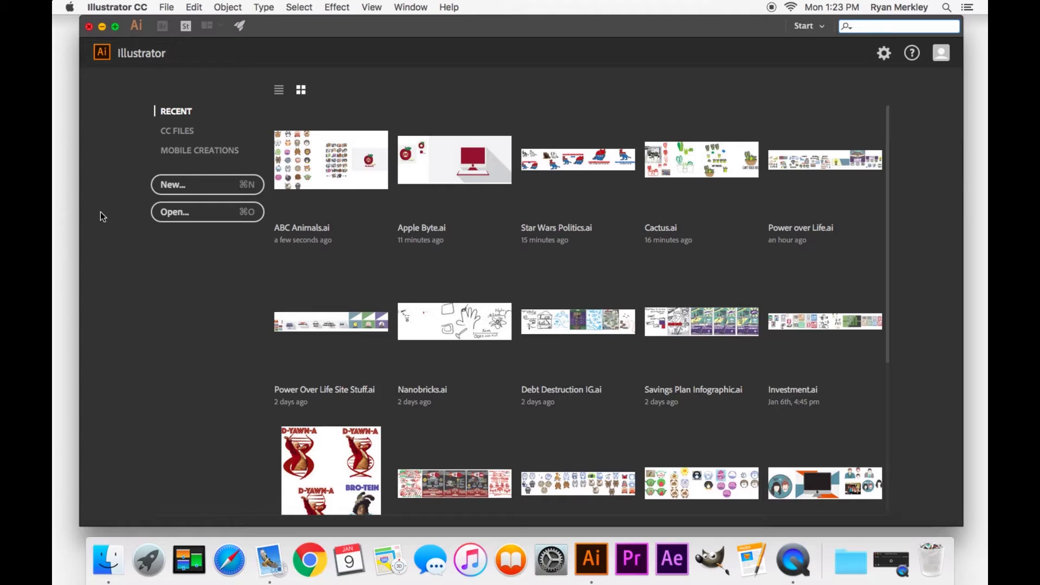
pyautogui.click(164, 6)
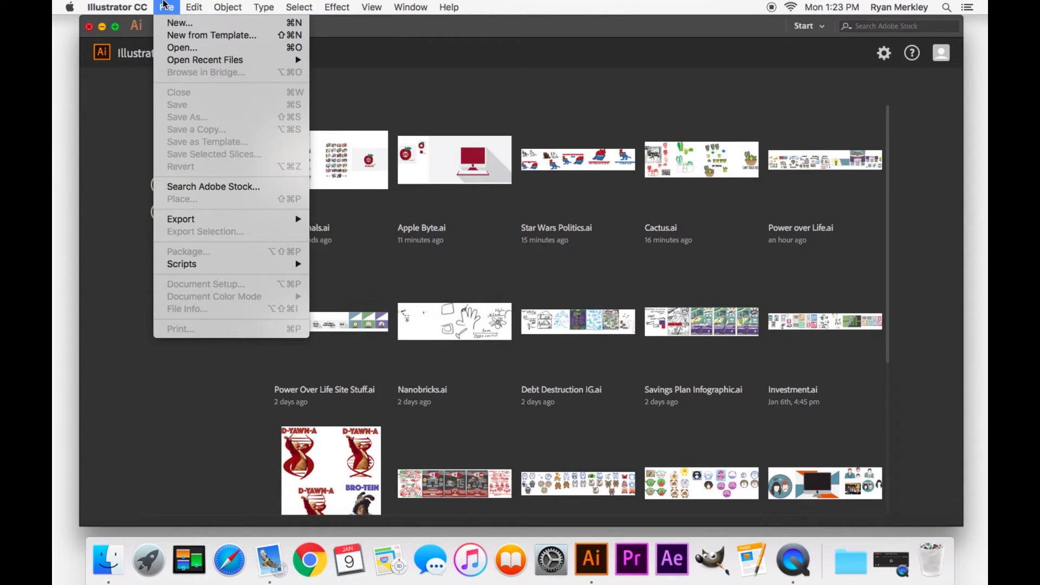
pyautogui.moveTo(109, 5)
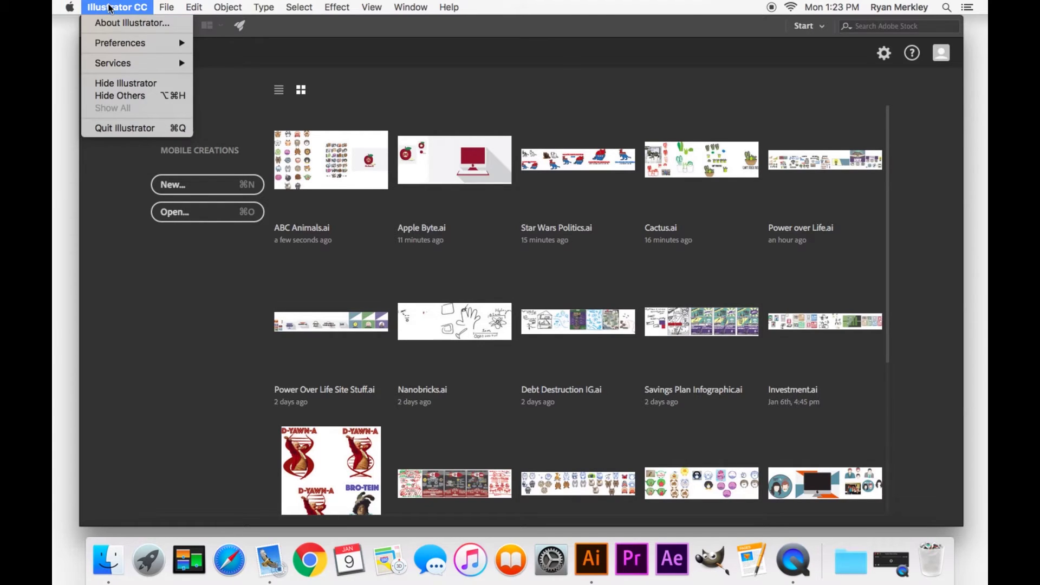
pyautogui.click(133, 129)
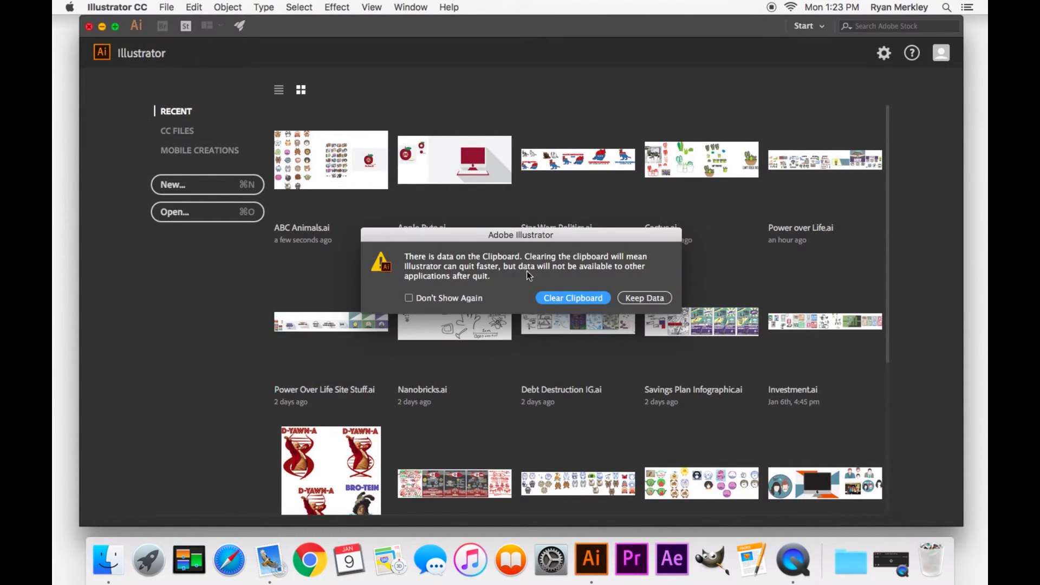
pyautogui.click(576, 297)
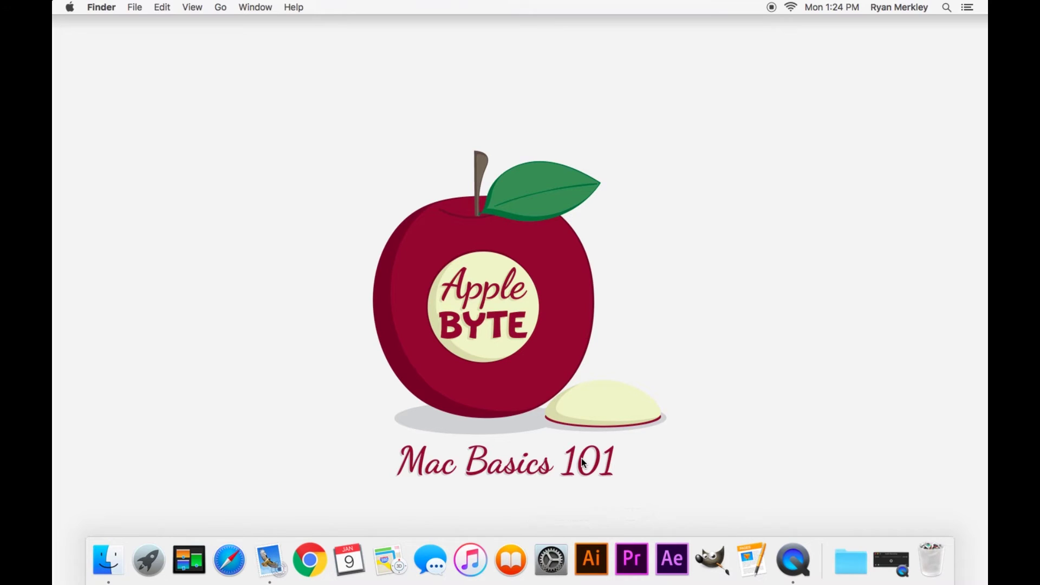
# - Relaunch Illustrator from the Dock and close its Start window with the red button
pyautogui.click(594, 564)
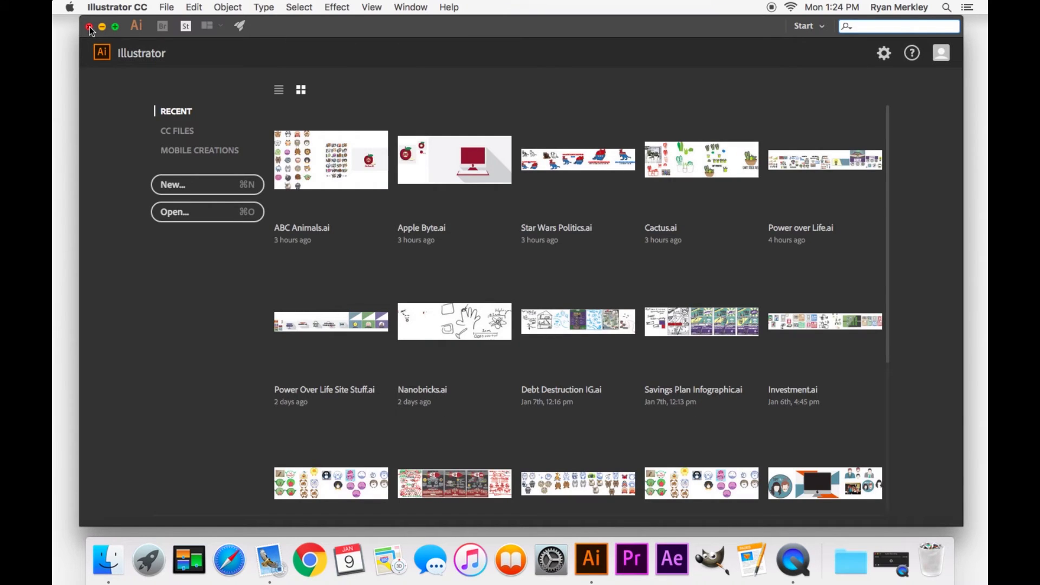
pyautogui.click(89, 27)
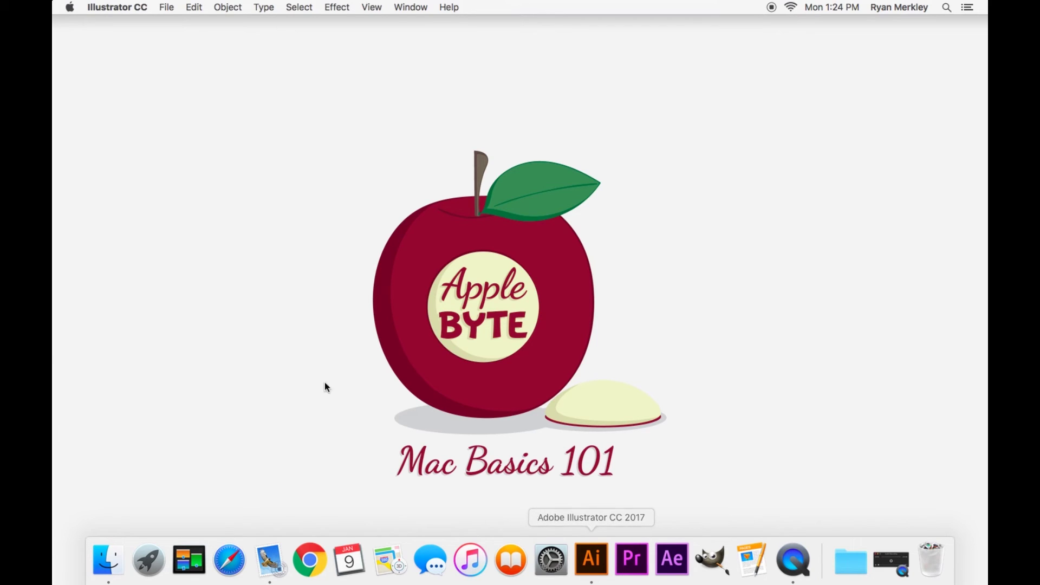
pyautogui.click(103, 579)
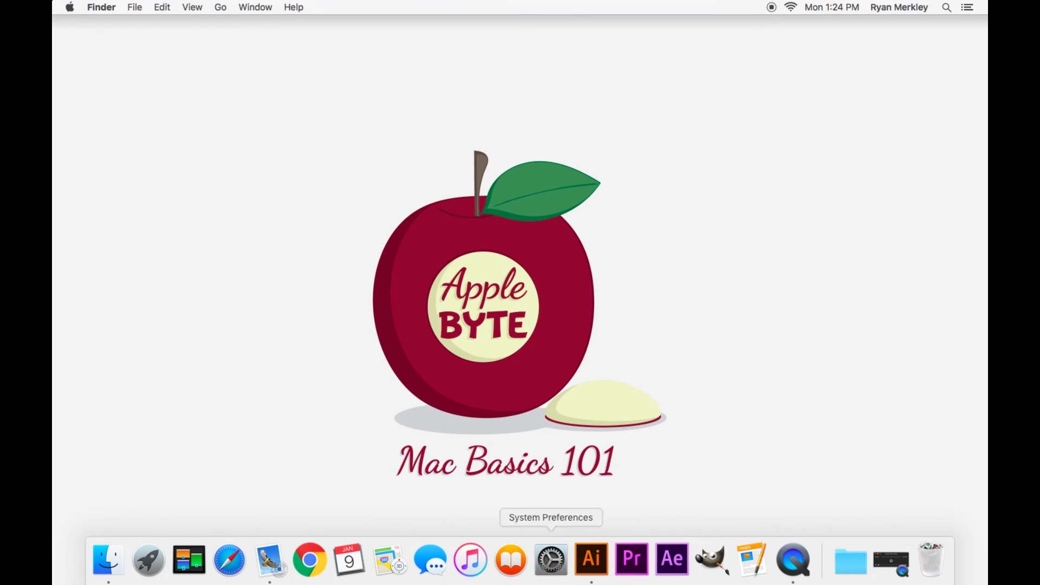
pyautogui.click(597, 568)
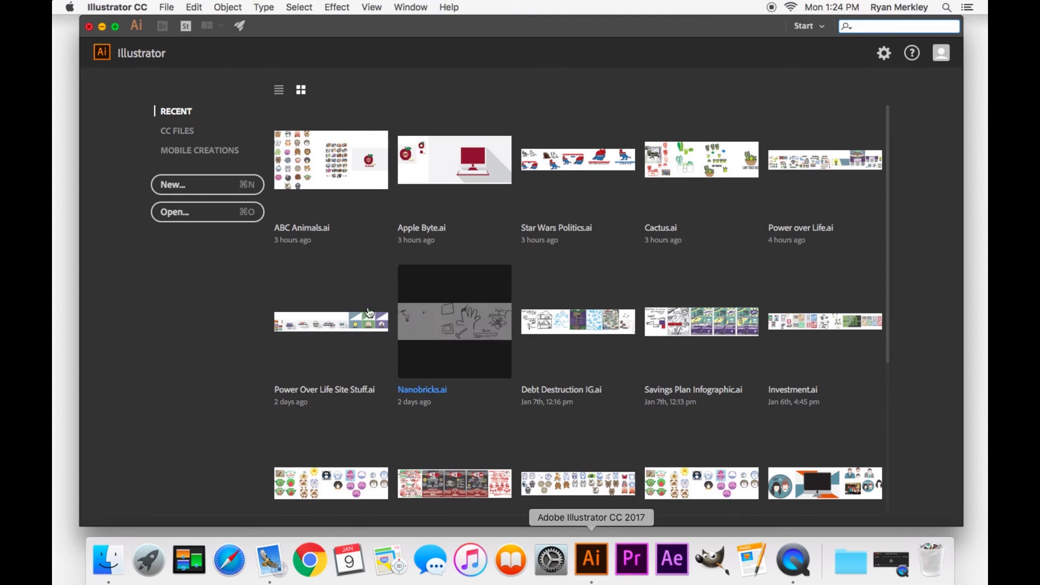
pyautogui.click(89, 26)
pyautogui.click(89, 27)
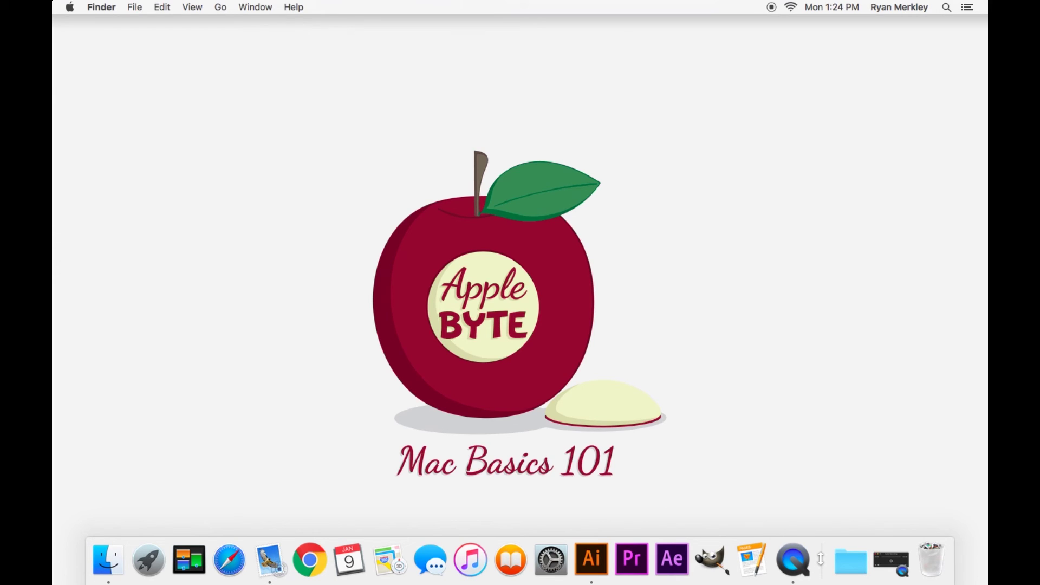
pyautogui.moveTo(820, 564); pyautogui.dragTo(821, 535)
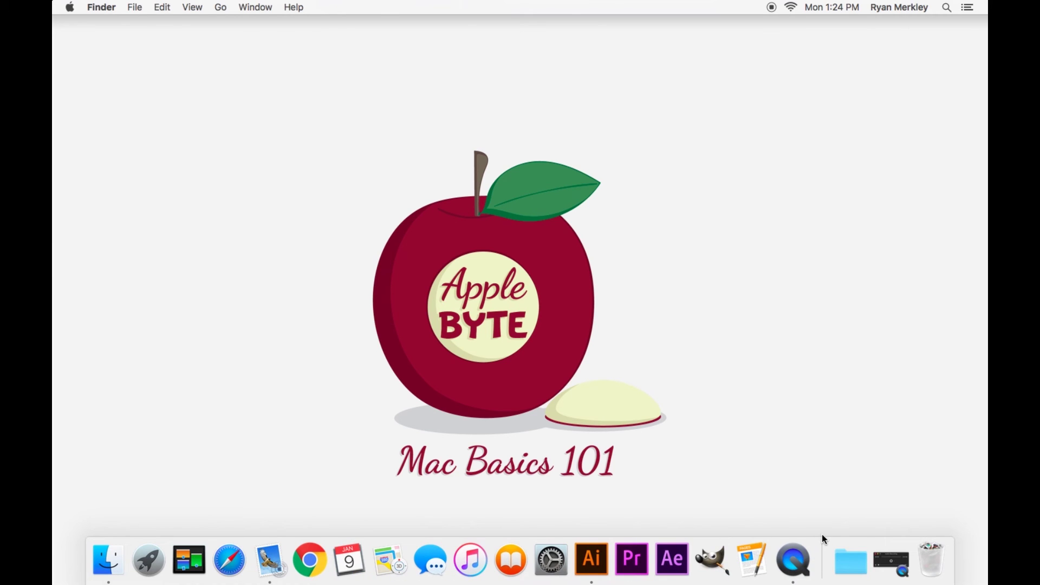